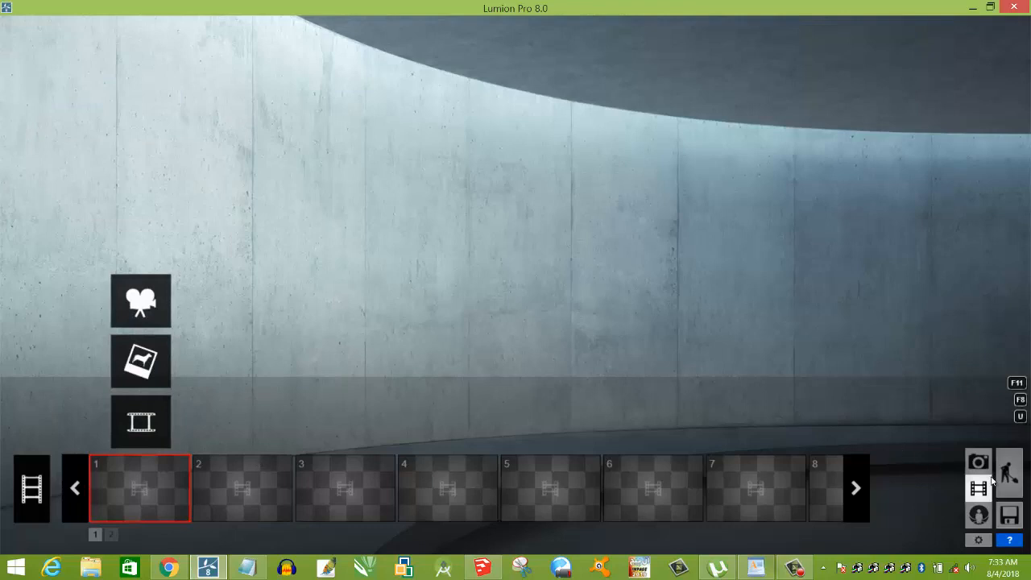
Return to the scene editor and delete the existing helicopter from the grass field.
{"action": "left_click", "coordinate": [1011, 473]}
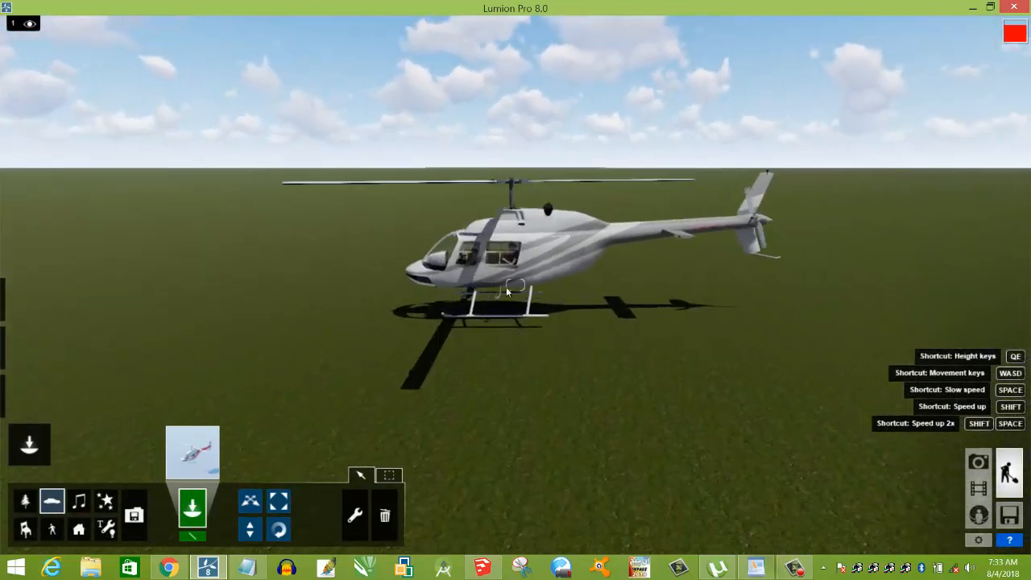
{"action": "left_click", "coordinate": [384, 516]}
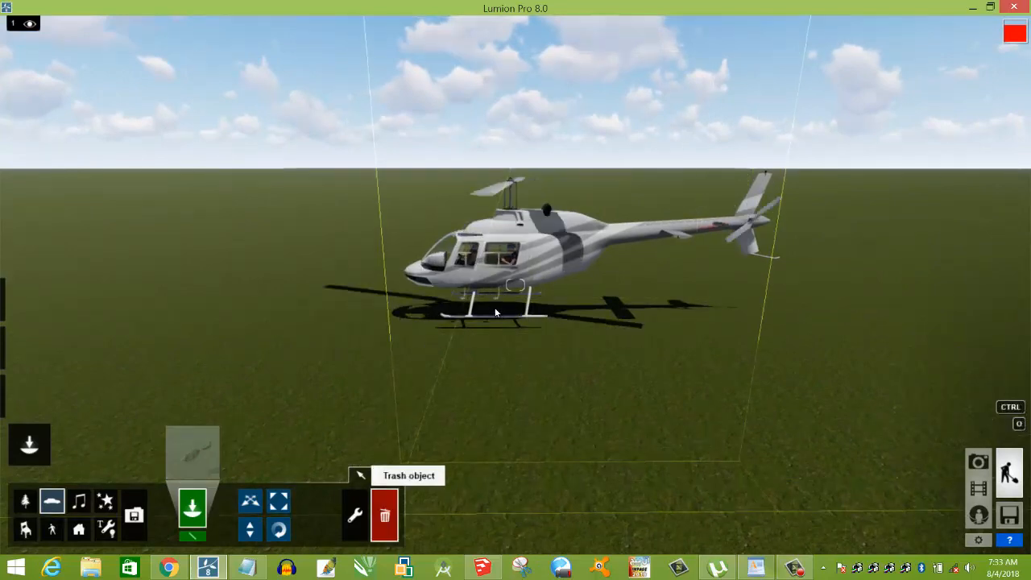
{"action": "left_click", "coordinate": [487, 308]}
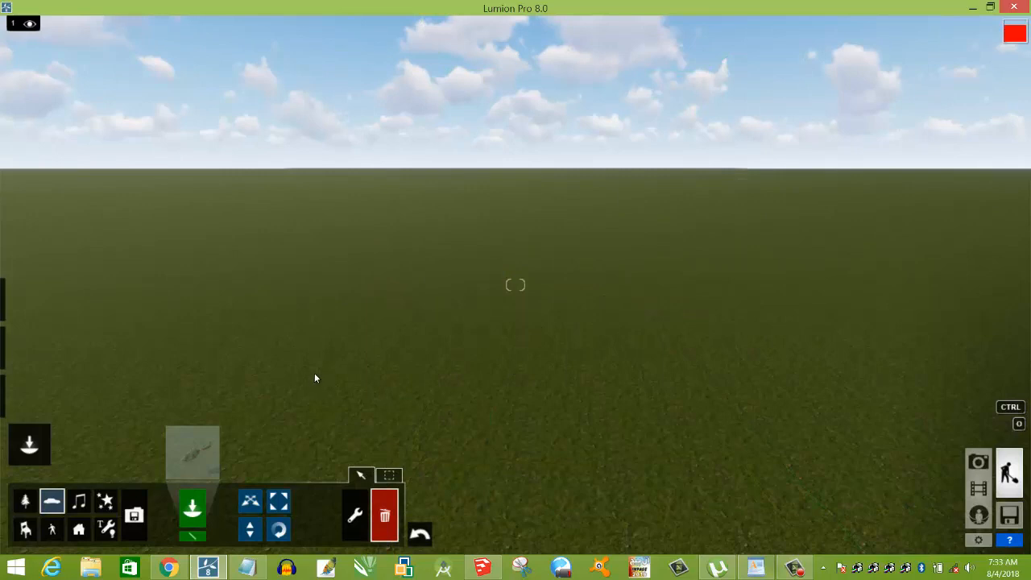
Choose the Aircraft_003_Flying helicopter from the Air category of the transport library and place it on the grass.
{"action": "left_click", "coordinate": [201, 455]}
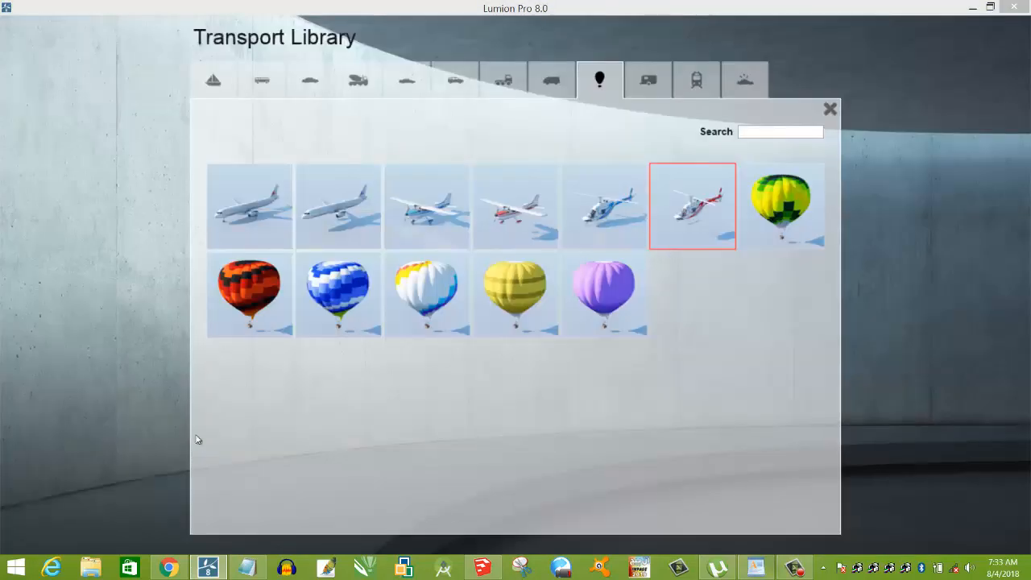
{"action": "left_click", "coordinate": [830, 109]}
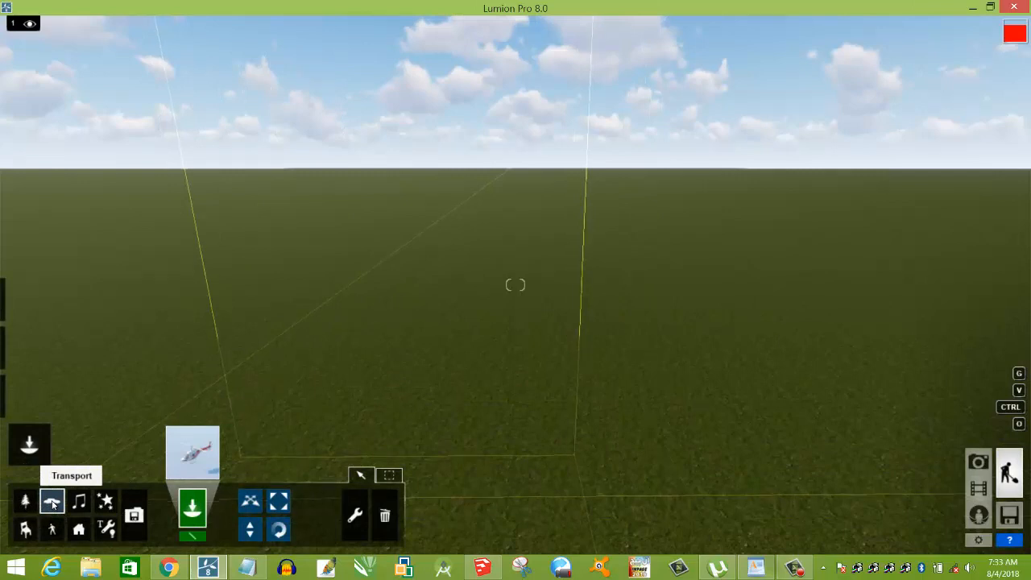
{"action": "left_click", "coordinate": [193, 453]}
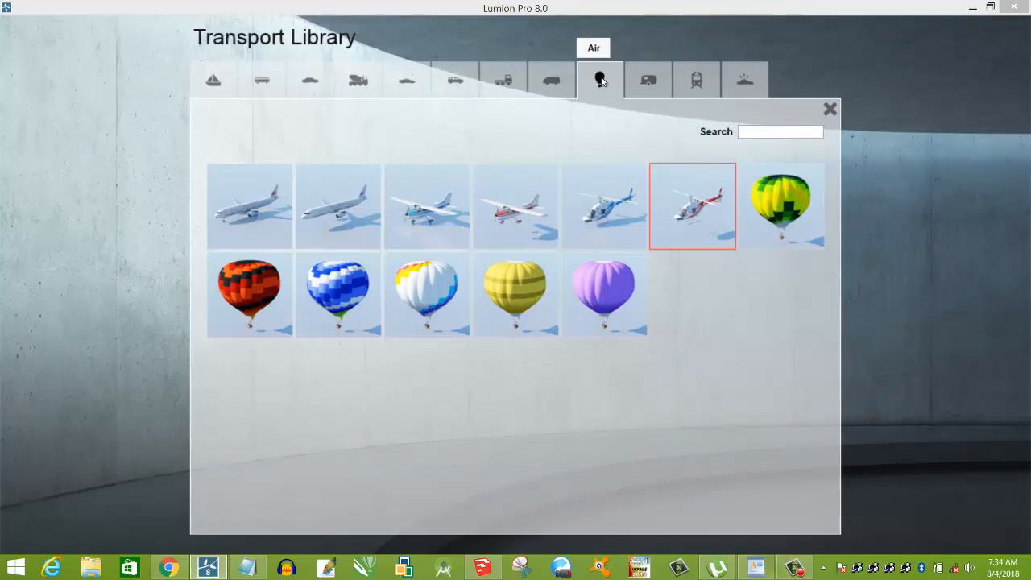
{"action": "left_click", "coordinate": [549, 81]}
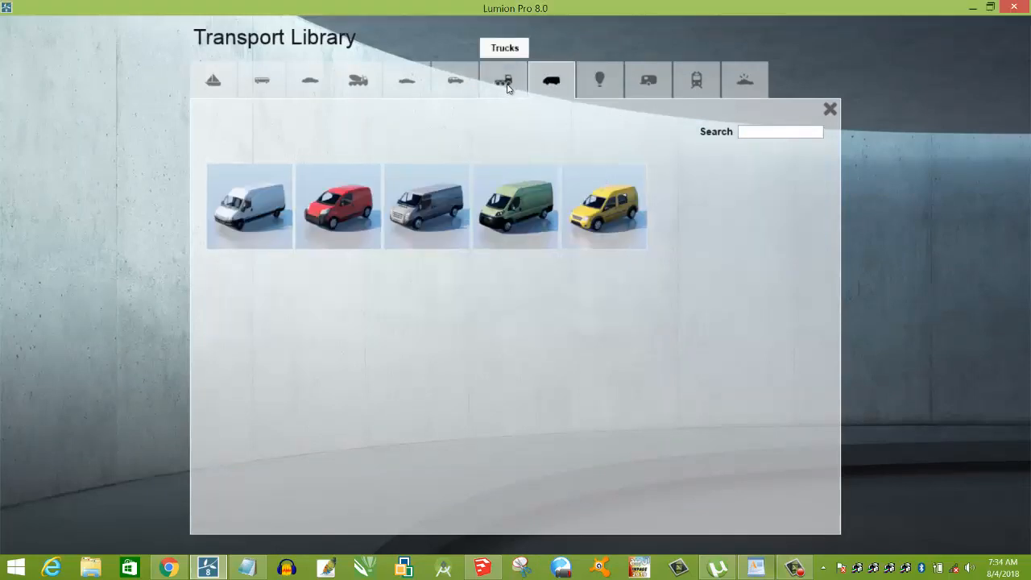
{"action": "left_click", "coordinate": [508, 87]}
{"action": "left_click", "coordinate": [476, 85]}
{"action": "left_click", "coordinate": [610, 87]}
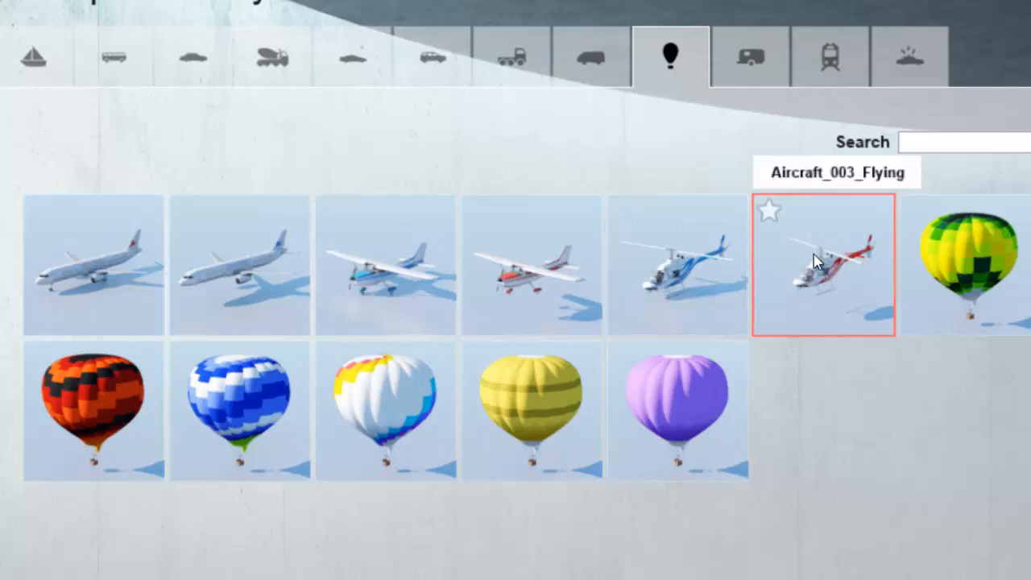
{"action": "left_click", "coordinate": [632, 371]}
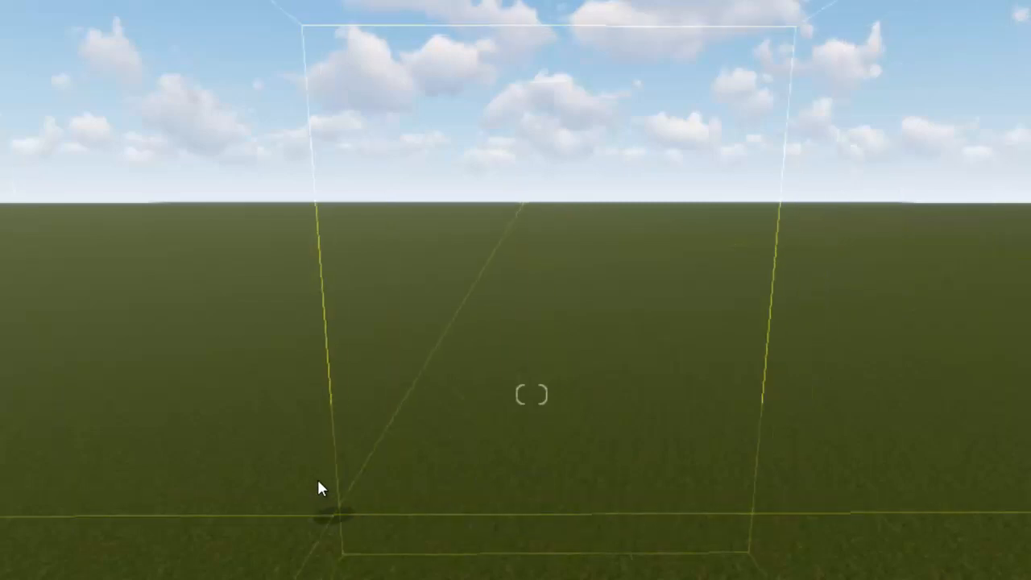
{"action": "left_click", "coordinate": [320, 487]}
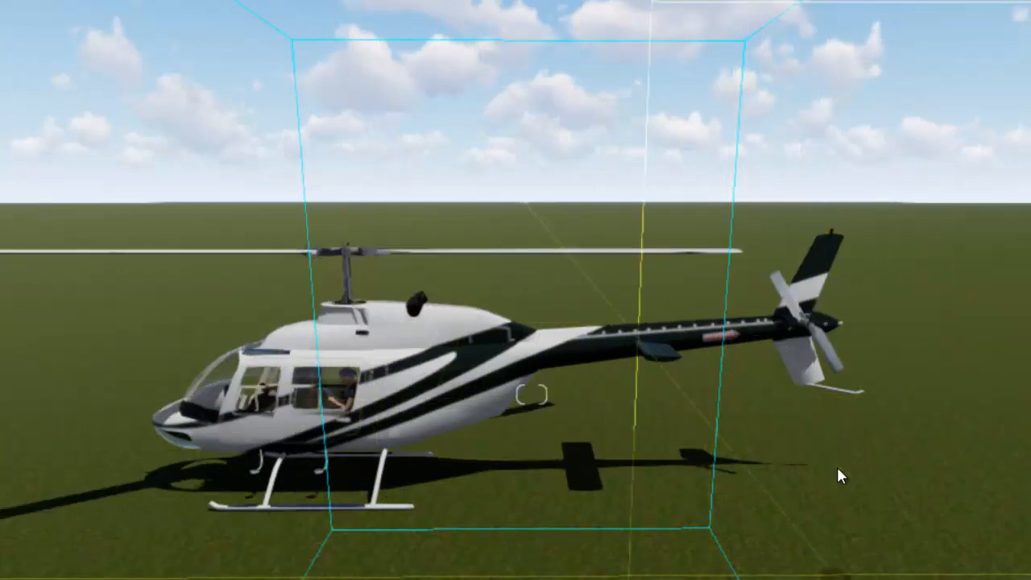
Start recording a clip in the first movie slot and capture a side view of the whole helicopter as the first camera frame.
{"action": "right_click_drag", "start_coordinate": [835, 468], "coordinate": [813, 489]}
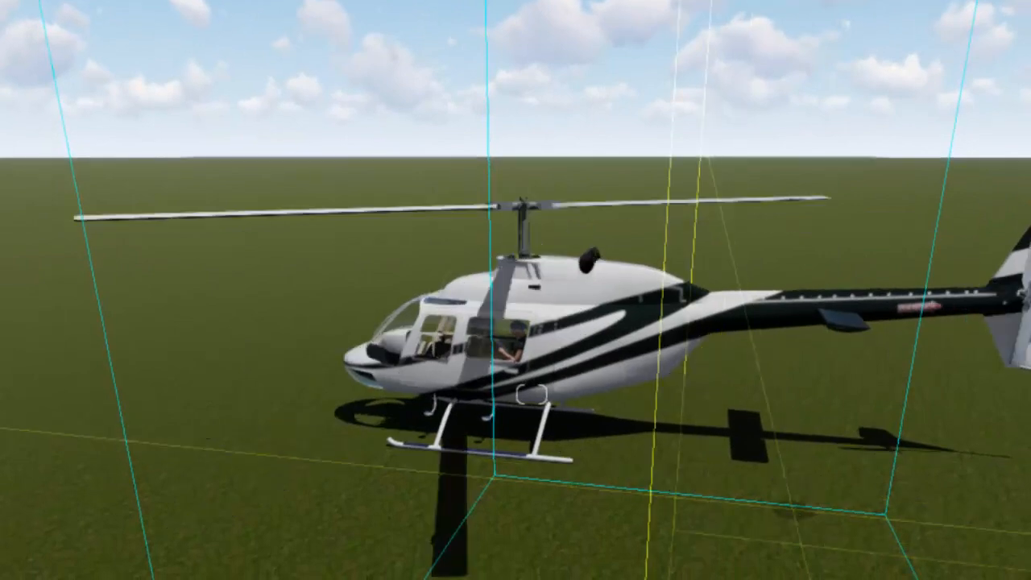
{"action": "key", "text": "s"}
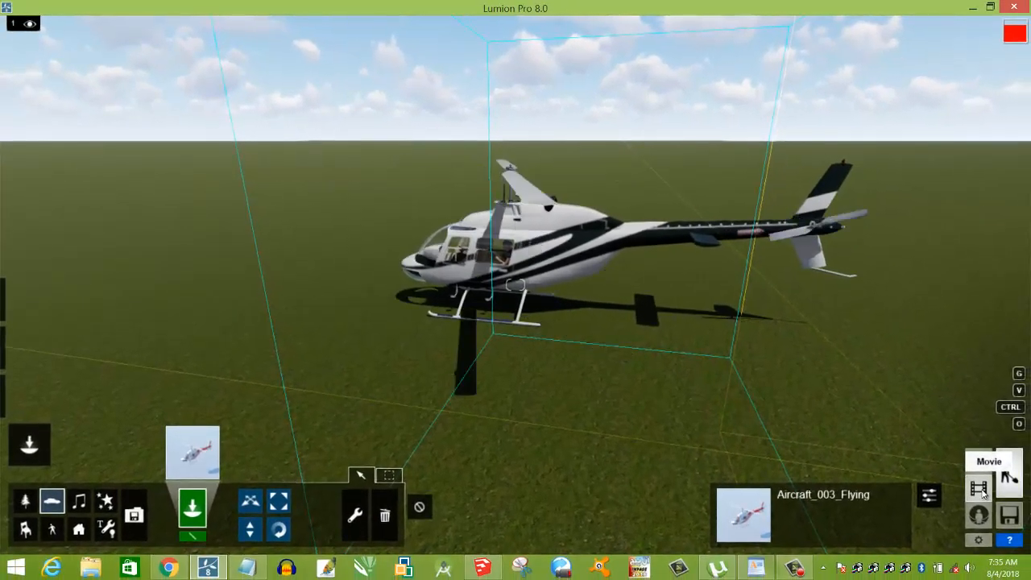
{"action": "left_click", "coordinate": [982, 489]}
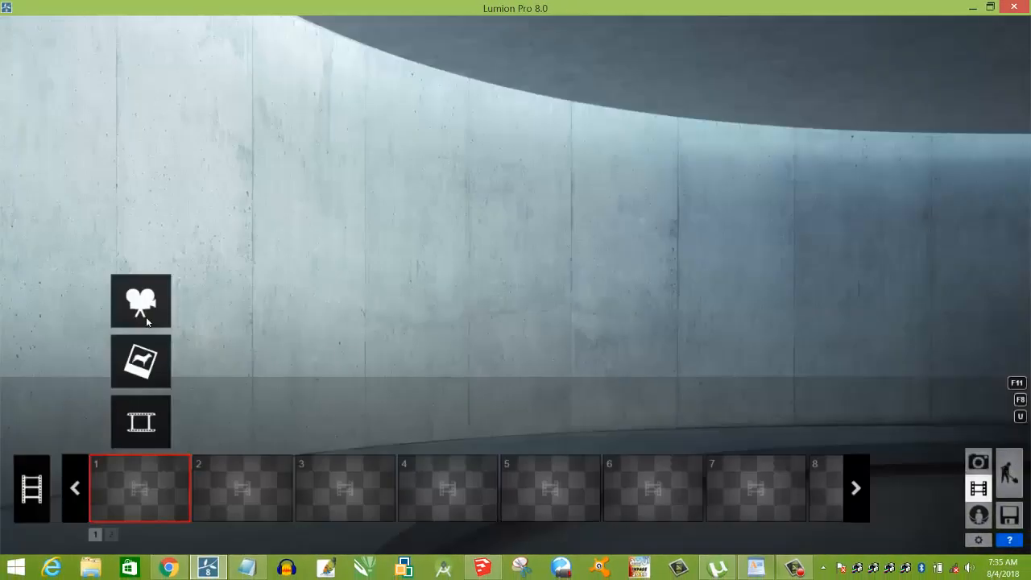
{"action": "left_click", "coordinate": [142, 311]}
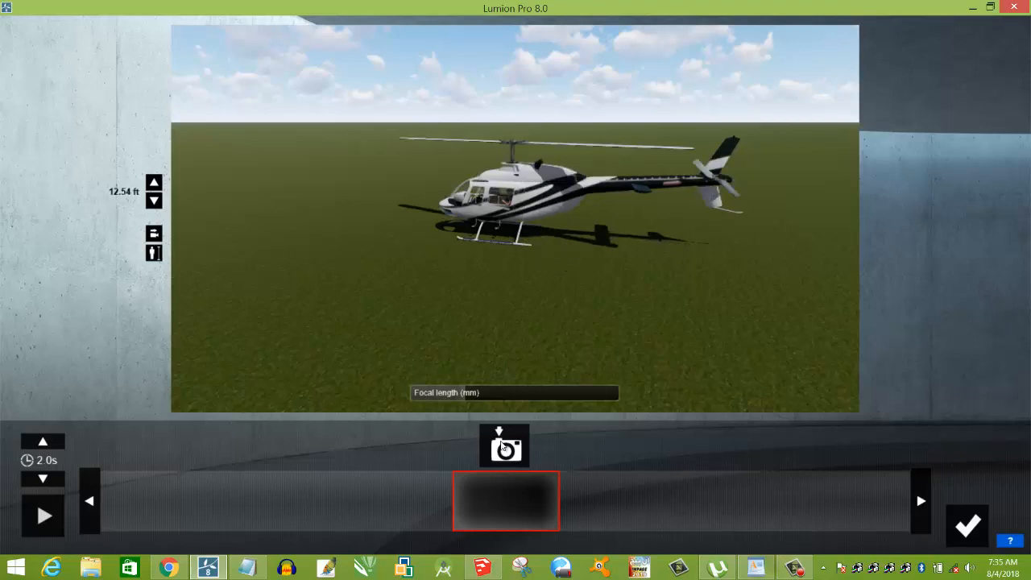
{"action": "left_click", "coordinate": [505, 450]}
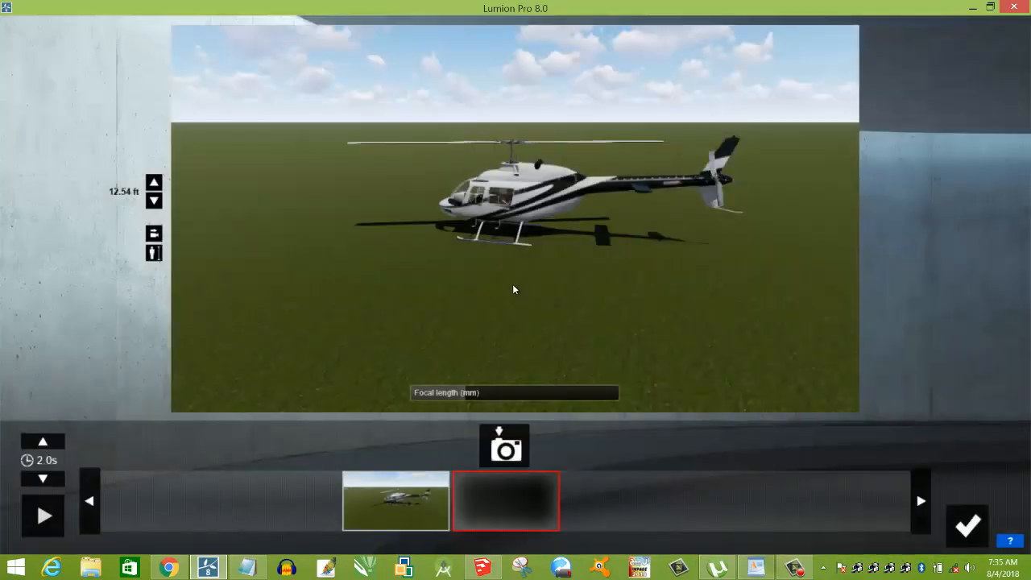
Capture a second camera frame turned towards the sky and a third from a height of 22.61 ft, and save the clip.
{"action": "right_click_drag", "start_coordinate": [507, 285], "coordinate": [530, 281]}
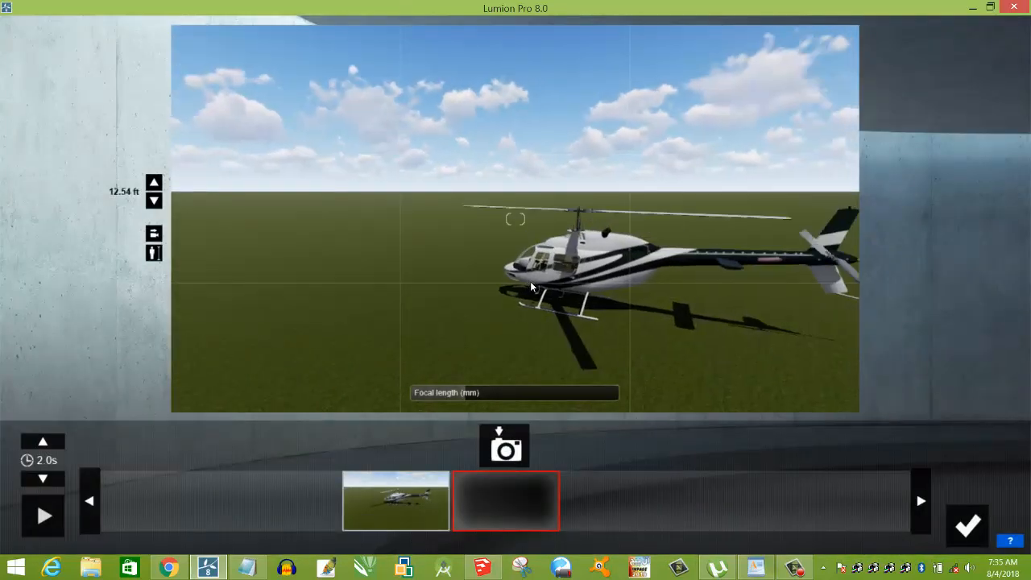
{"action": "left_click", "coordinate": [506, 451]}
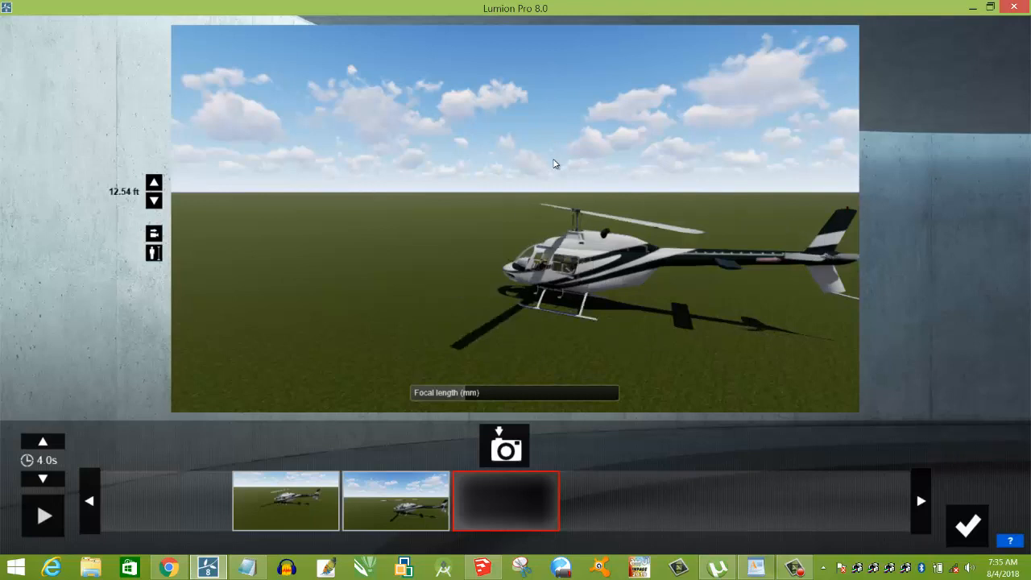
{"action": "key", "text": "q"}
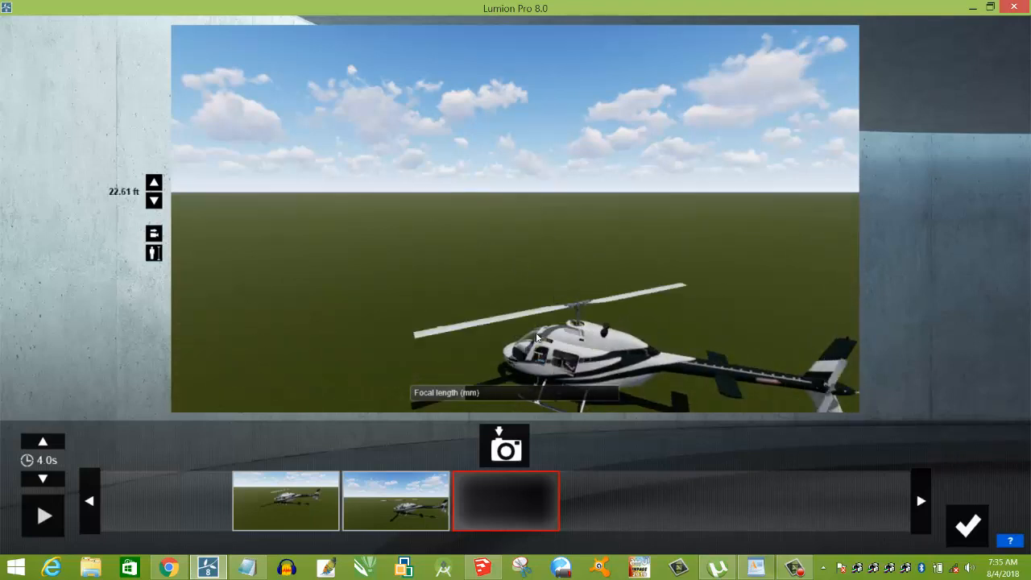
{"action": "left_click", "coordinate": [500, 453]}
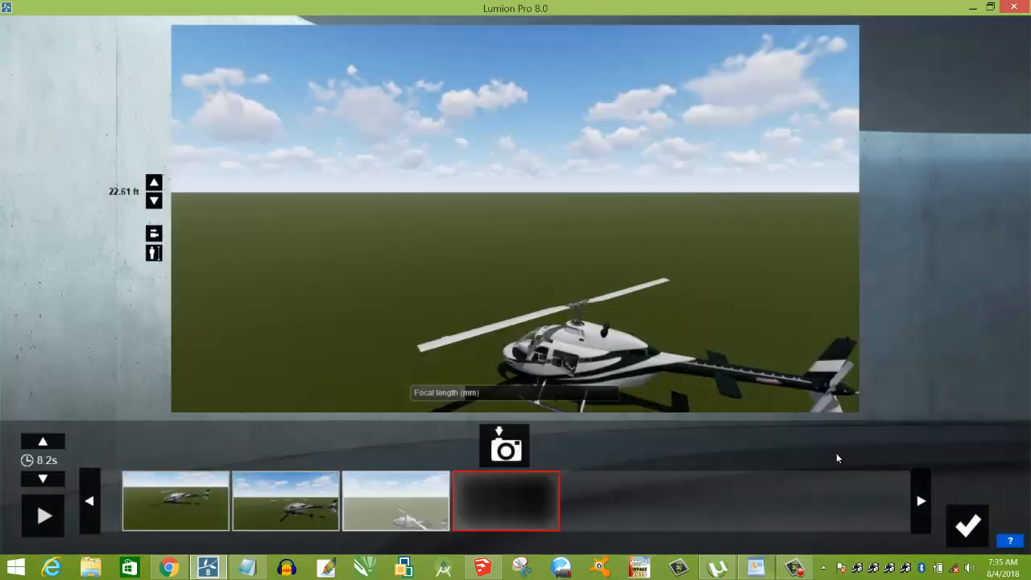
{"action": "left_click", "coordinate": [967, 528]}
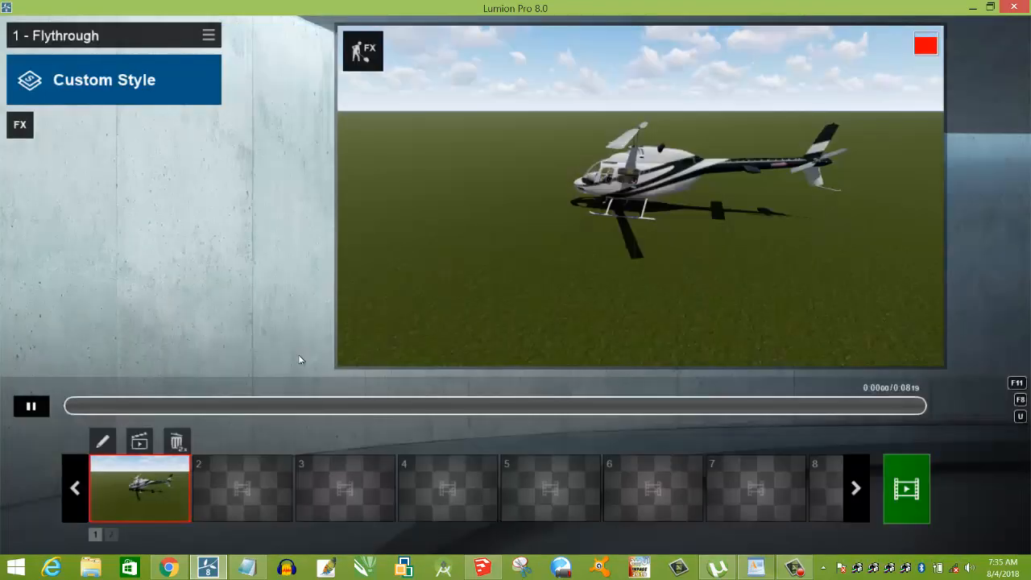
Preview the flythrough clip and shorten its duration to 6.6 seconds.
{"action": "left_click", "coordinate": [32, 407]}
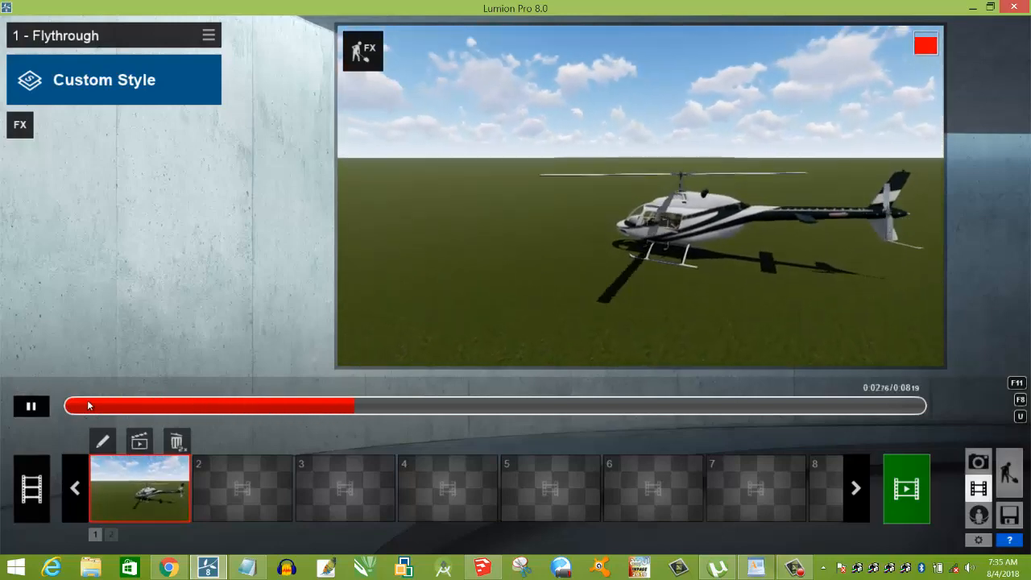
{"action": "left_click", "coordinate": [103, 448]}
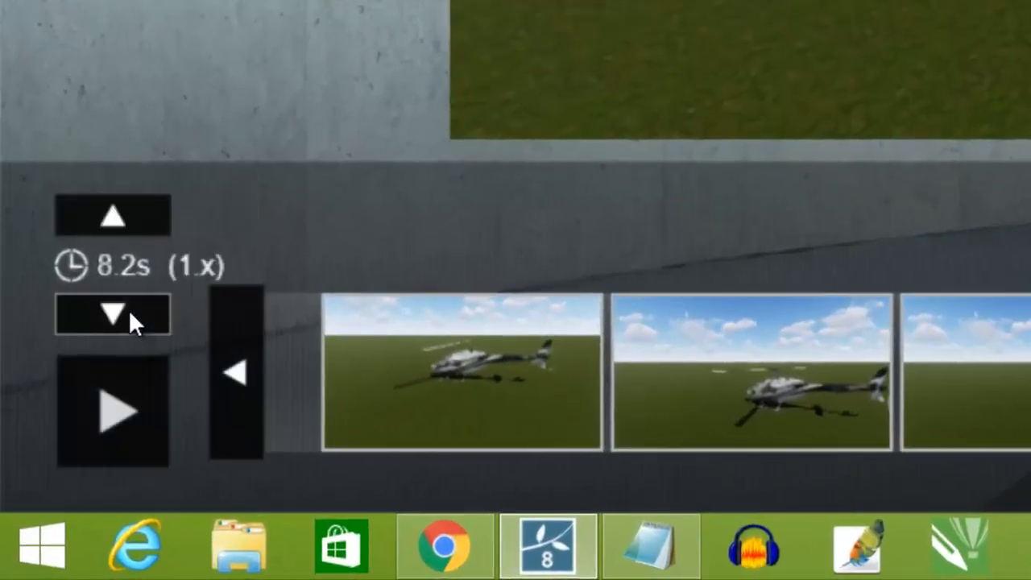
{"action": "left_click", "coordinate": [48, 480]}
{"action": "left_click", "coordinate": [132, 319]}
{"action": "left_click", "coordinate": [131, 318]}
{"action": "left_click", "coordinate": [131, 318]}
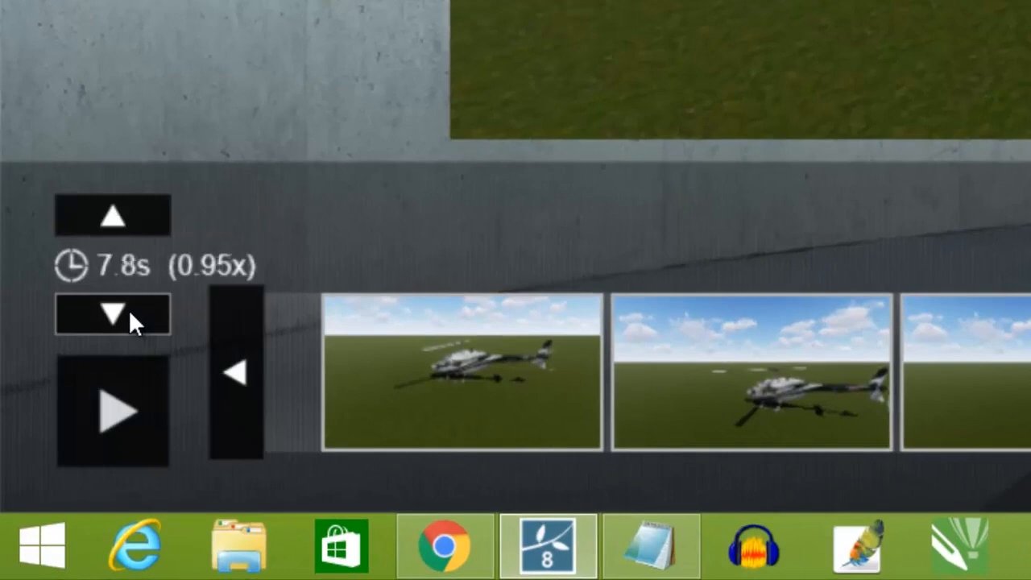
{"action": "left_click", "coordinate": [131, 318]}
{"action": "left_click", "coordinate": [131, 318]}
{"action": "left_click", "coordinate": [132, 318]}
{"action": "left_click", "coordinate": [131, 318]}
{"action": "left_click", "coordinate": [132, 318]}
{"action": "left_click", "coordinate": [131, 315]}
{"action": "left_click", "coordinate": [131, 316]}
{"action": "left_click", "coordinate": [130, 315]}
{"action": "left_click", "coordinate": [130, 316]}
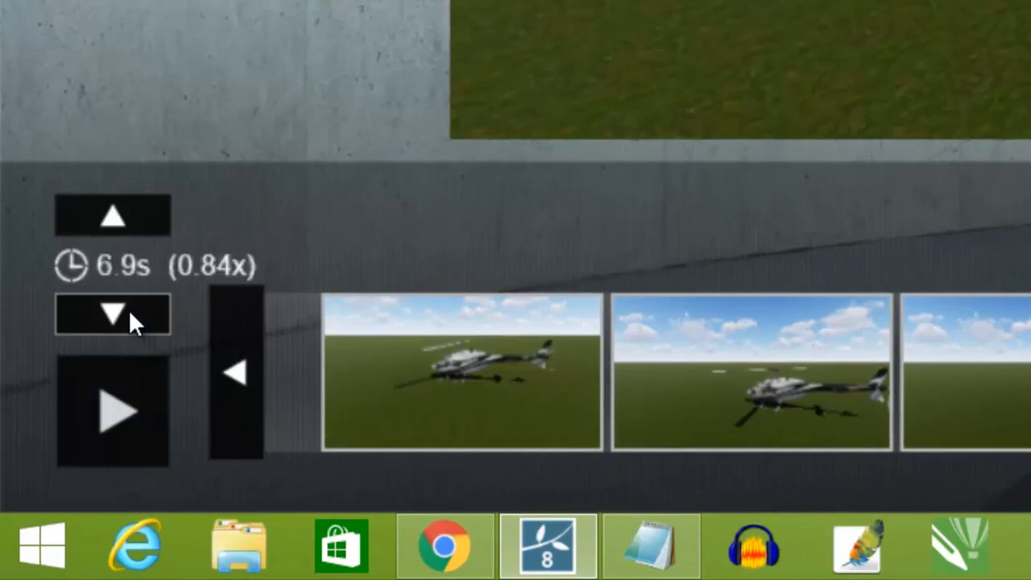
{"action": "left_click", "coordinate": [131, 315]}
{"action": "left_click", "coordinate": [131, 316]}
{"action": "left_click", "coordinate": [131, 316]}
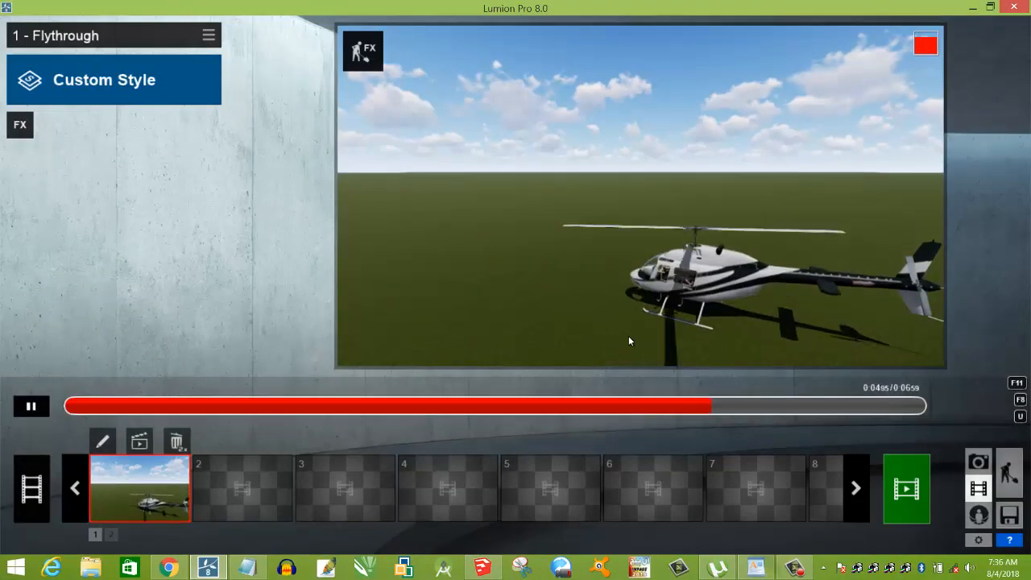
Add a Move effect to the clip with the helicopter's end position raised vertically high above the ground.
{"action": "left_click", "coordinate": [20, 125]}
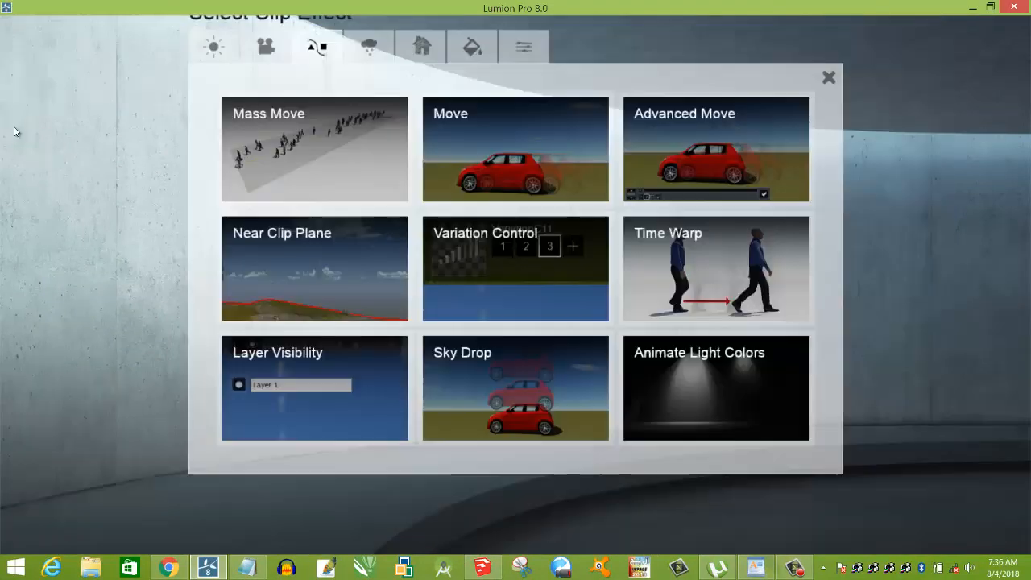
{"action": "left_click", "coordinate": [478, 131]}
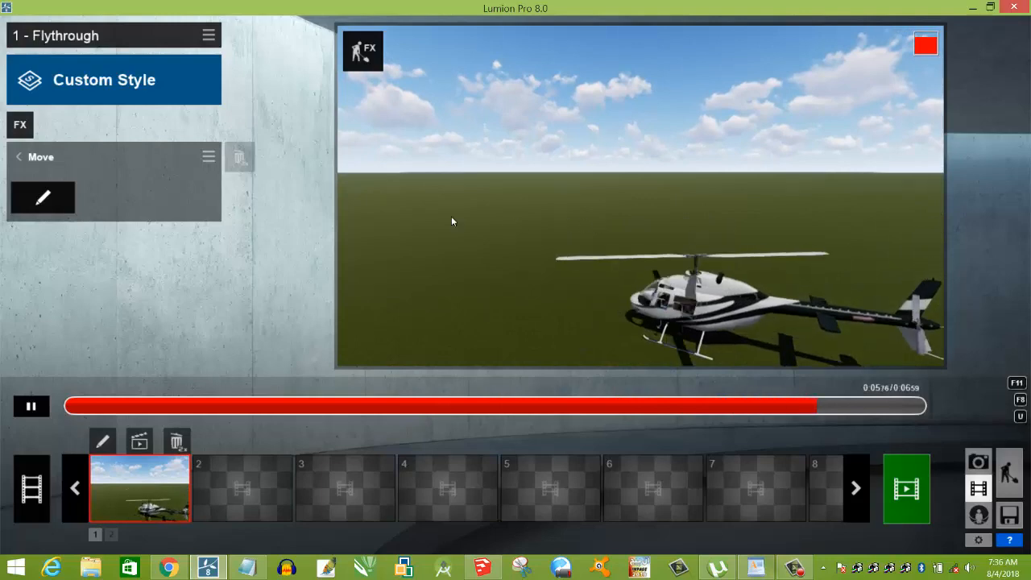
{"action": "left_click", "coordinate": [42, 199]}
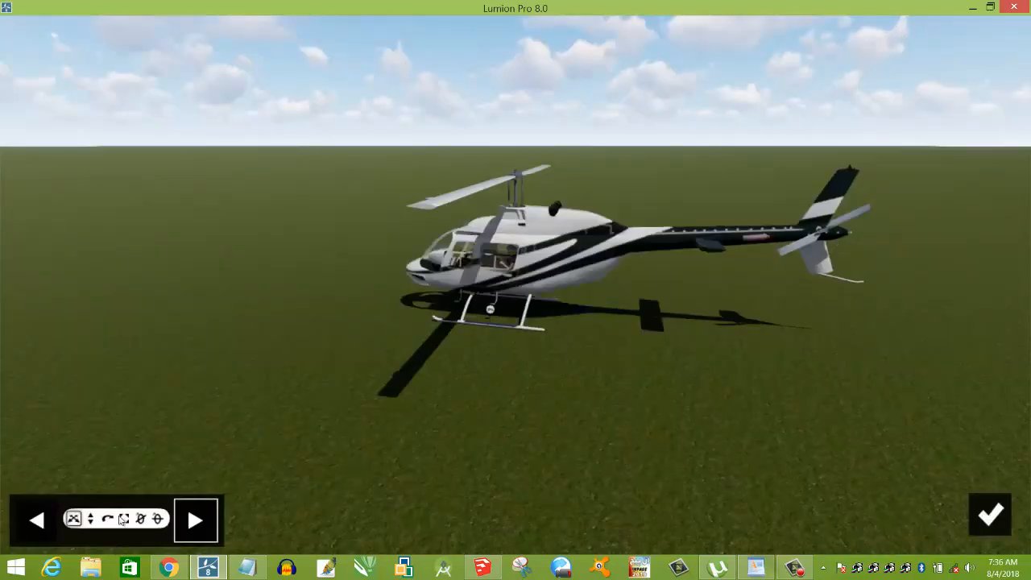
{"action": "left_click", "coordinate": [490, 312]}
{"action": "left_click", "coordinate": [91, 519]}
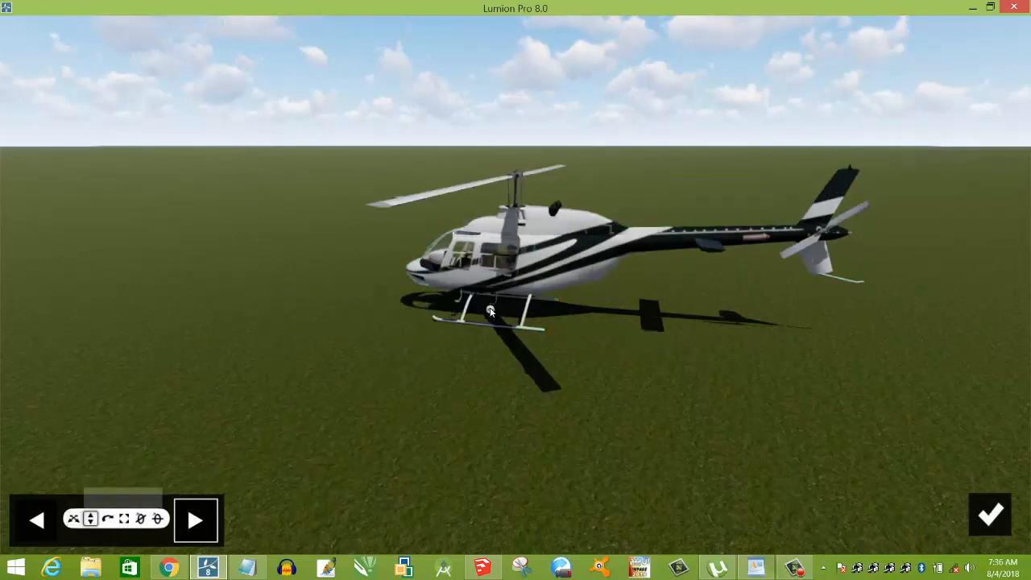
{"action": "left_click", "coordinate": [489, 246]}
{"action": "left_click_drag", "start_coordinate": [489, 243], "coordinate": [481, 60]}
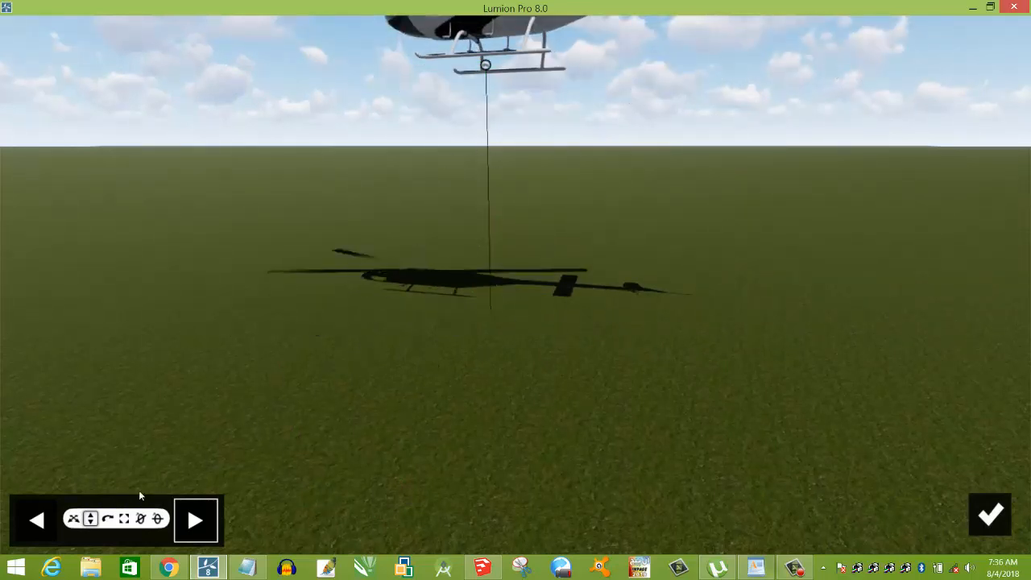
{"action": "left_click", "coordinate": [996, 525]}
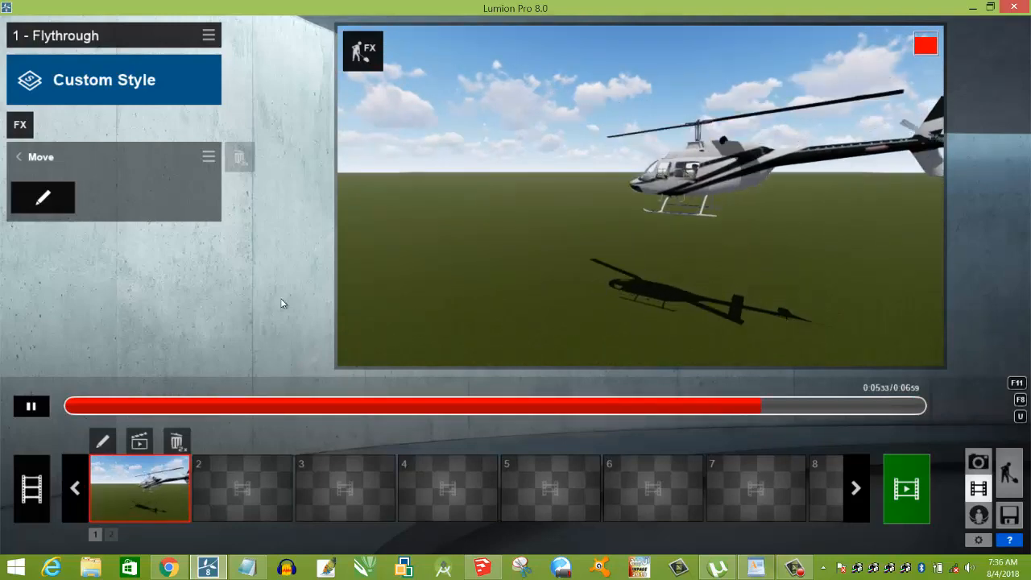
Edit the Move effect to shift the helicopter's end position horizontally, far forward from its take-off point.
{"action": "left_click", "coordinate": [48, 205]}
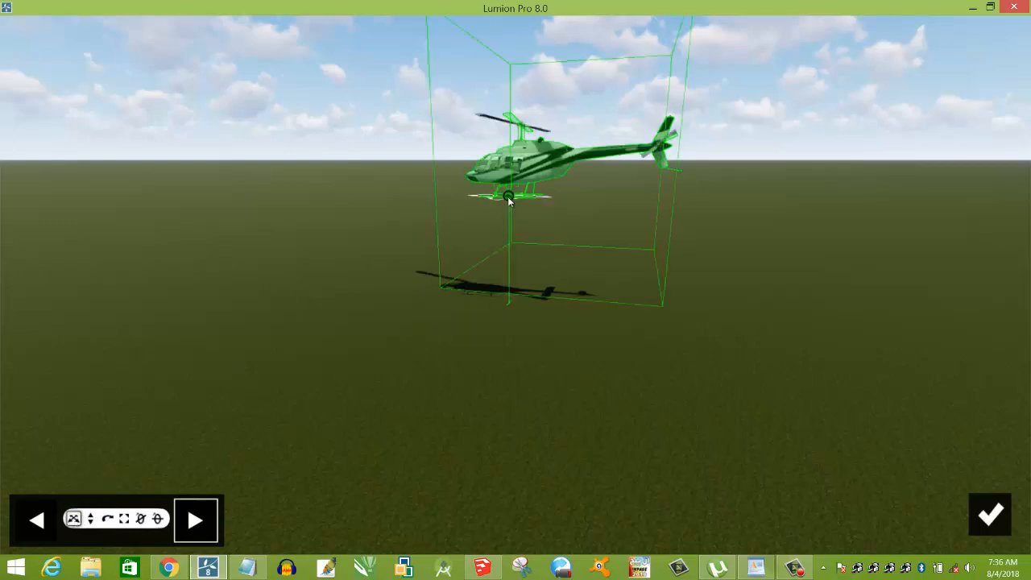
{"action": "left_click_drag", "start_coordinate": [443, 189], "coordinate": [396, 183]}
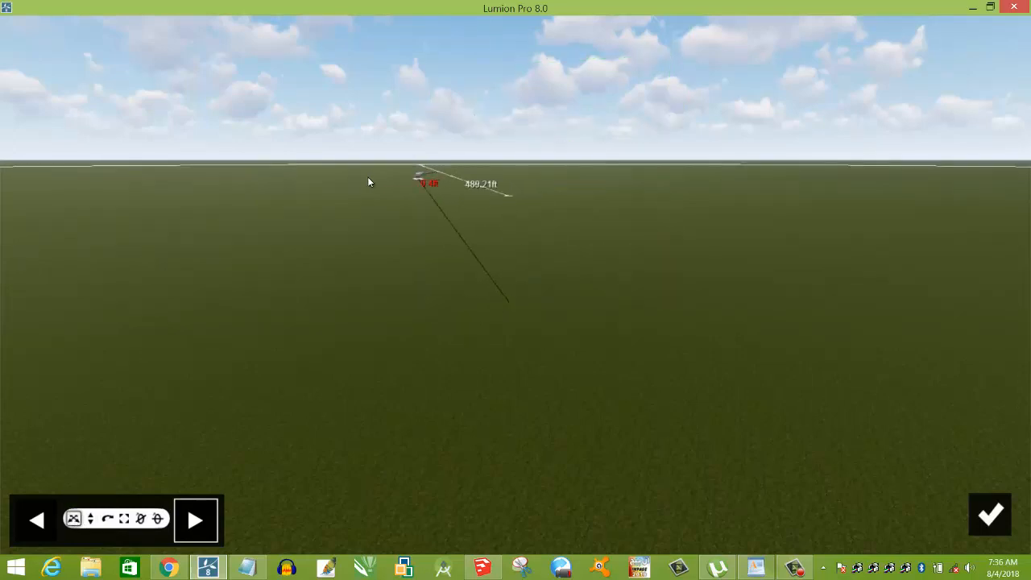
{"action": "left_click_drag", "start_coordinate": [326, 185], "coordinate": [314, 208]}
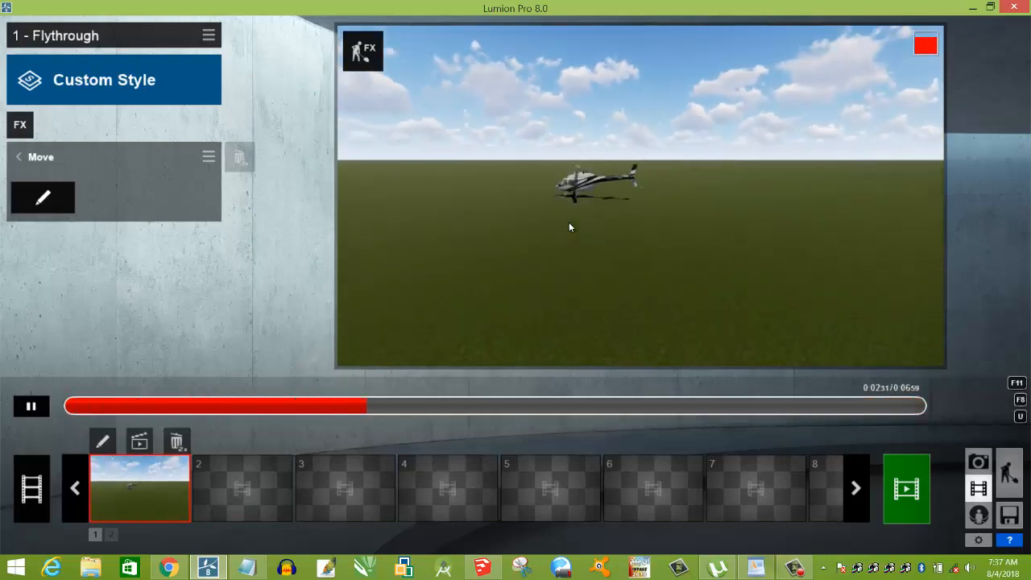
Retake the clip's second camera frame turned towards the helicopter and closer to it, from a height of about 7.47 ft, and save the clip.
{"action": "left_click", "coordinate": [103, 441]}
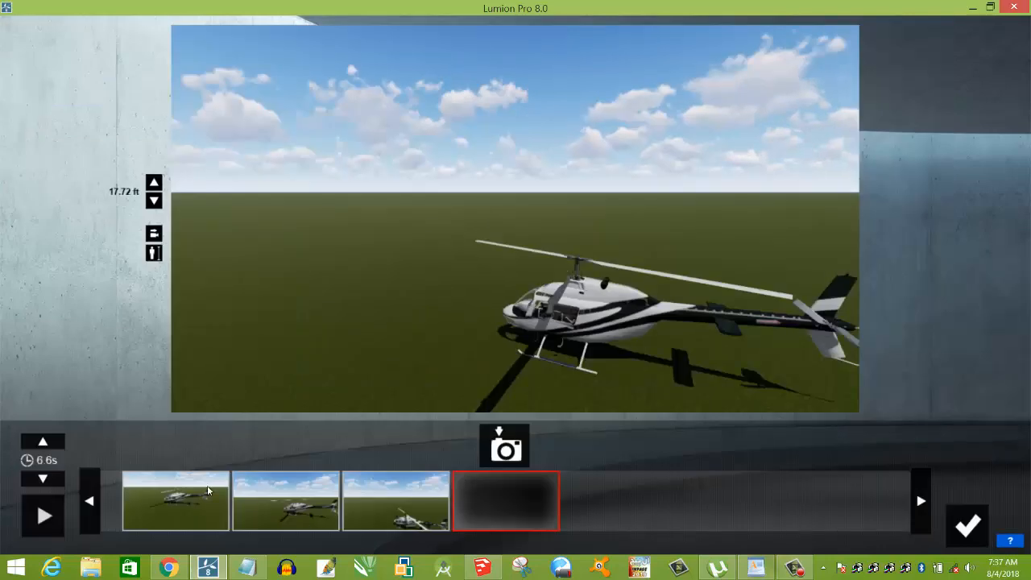
{"action": "left_click", "coordinate": [275, 495]}
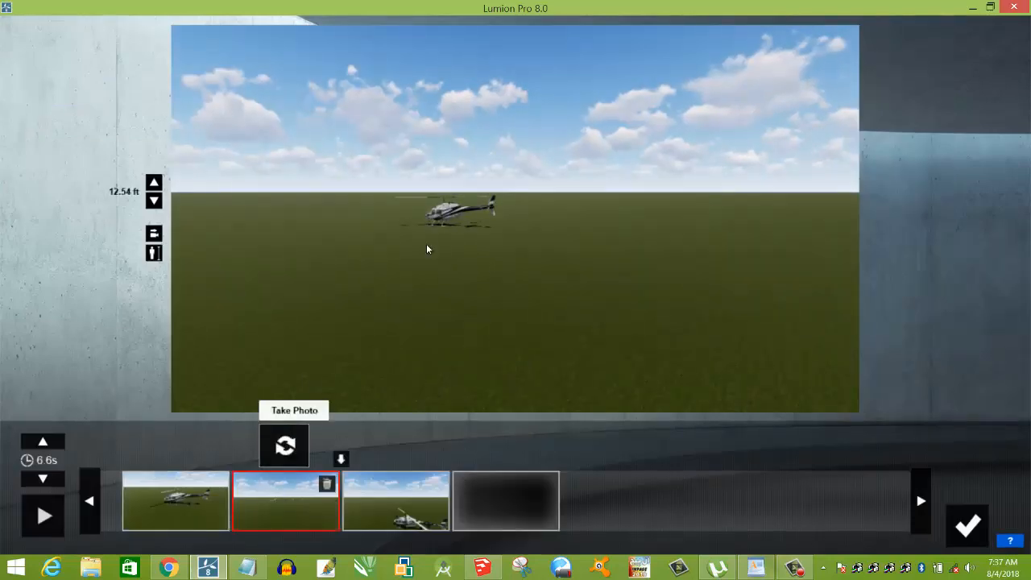
{"action": "scroll", "coordinate": [443, 252], "scroll_direction": "up", "scroll_amount": 5}
{"action": "right_click_drag", "start_coordinate": [433, 259], "coordinate": [459, 235]}
{"action": "scroll", "coordinate": [459, 235], "scroll_direction": "up", "scroll_amount": 5}
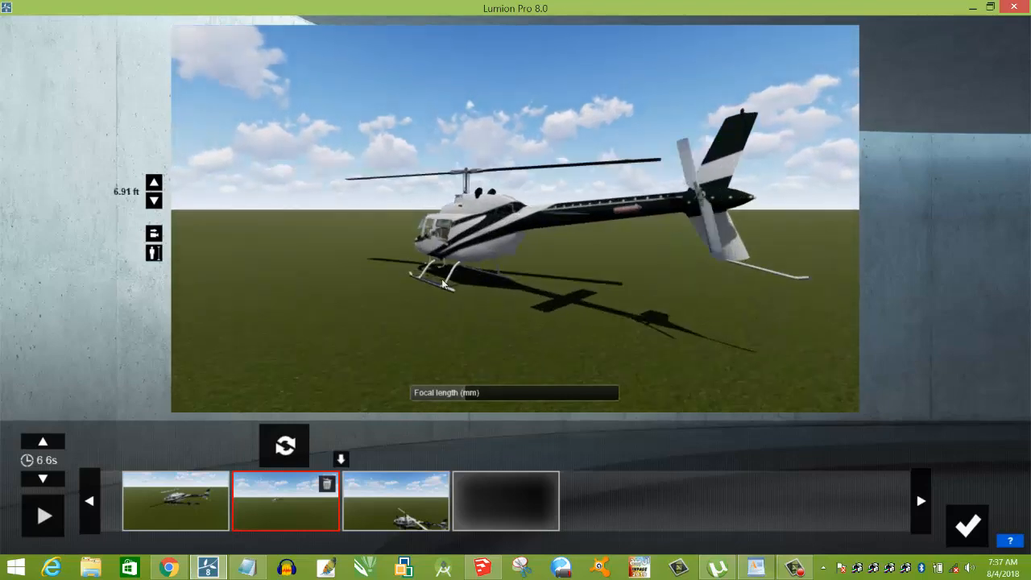
{"action": "left_click", "coordinate": [300, 451]}
{"action": "scroll", "coordinate": [359, 345], "scroll_direction": "up", "scroll_amount": 5}
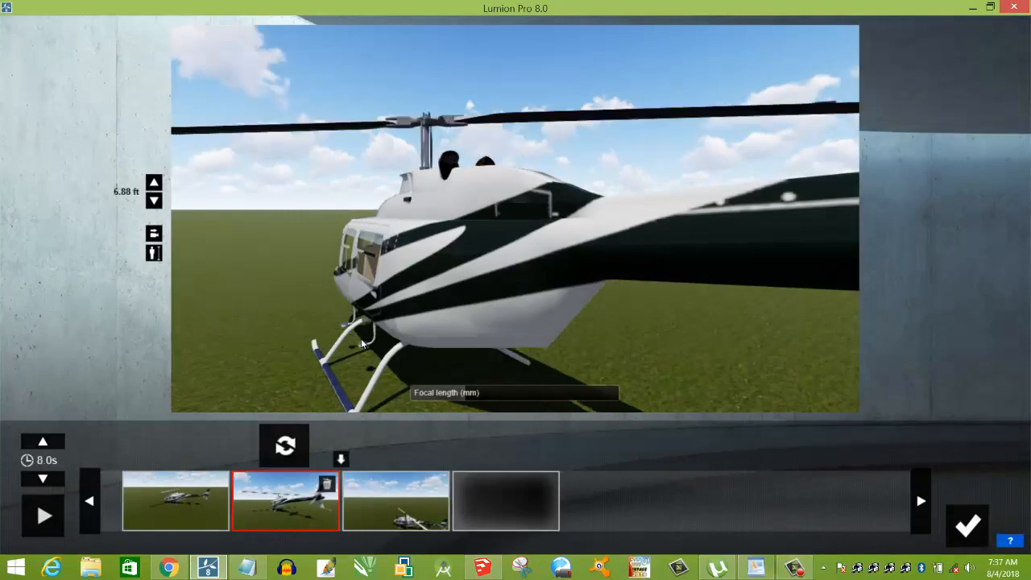
{"action": "scroll", "coordinate": [361, 344], "scroll_direction": "down", "scroll_amount": 5}
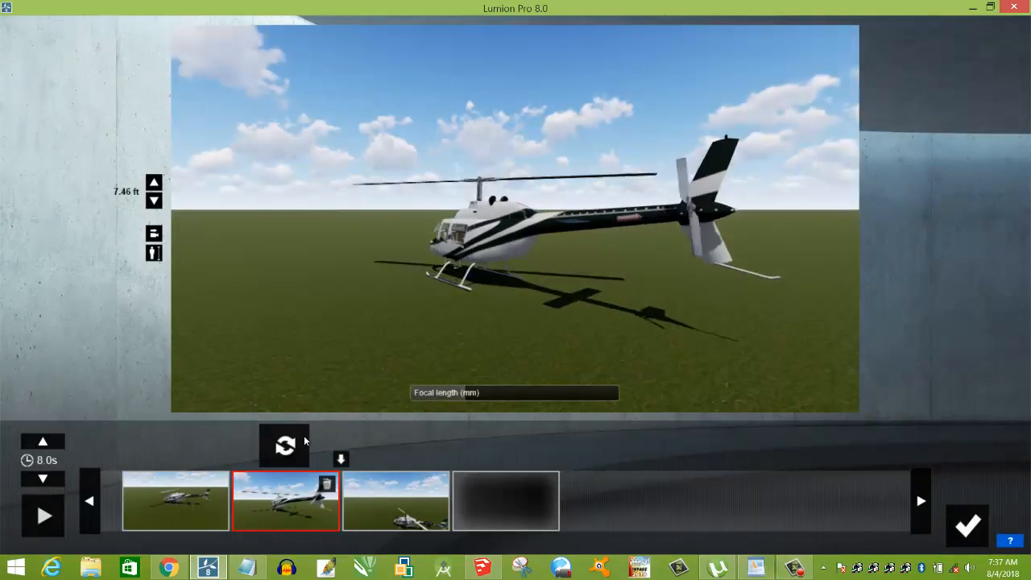
{"action": "left_click", "coordinate": [285, 444]}
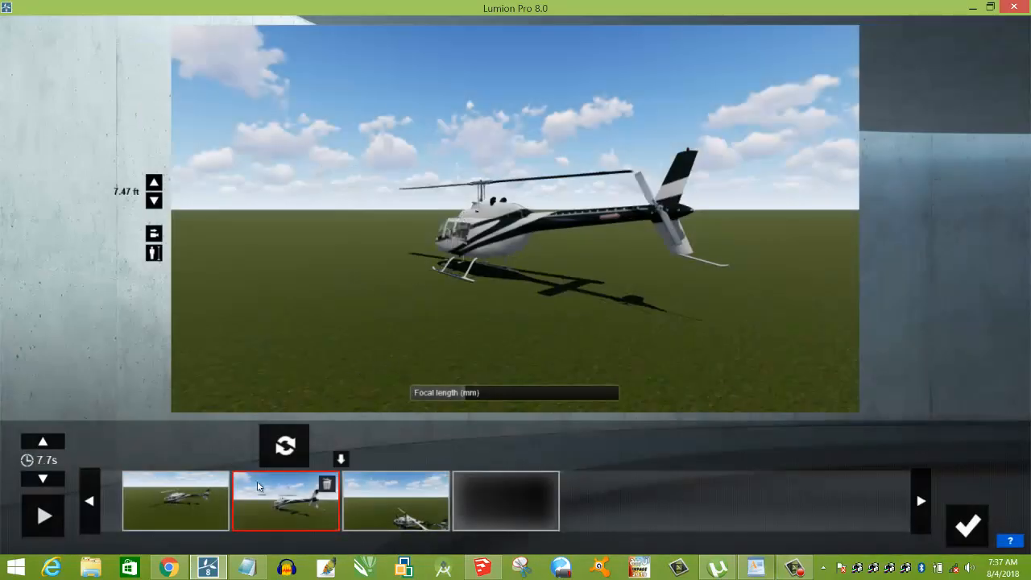
{"action": "left_click", "coordinate": [967, 527]}
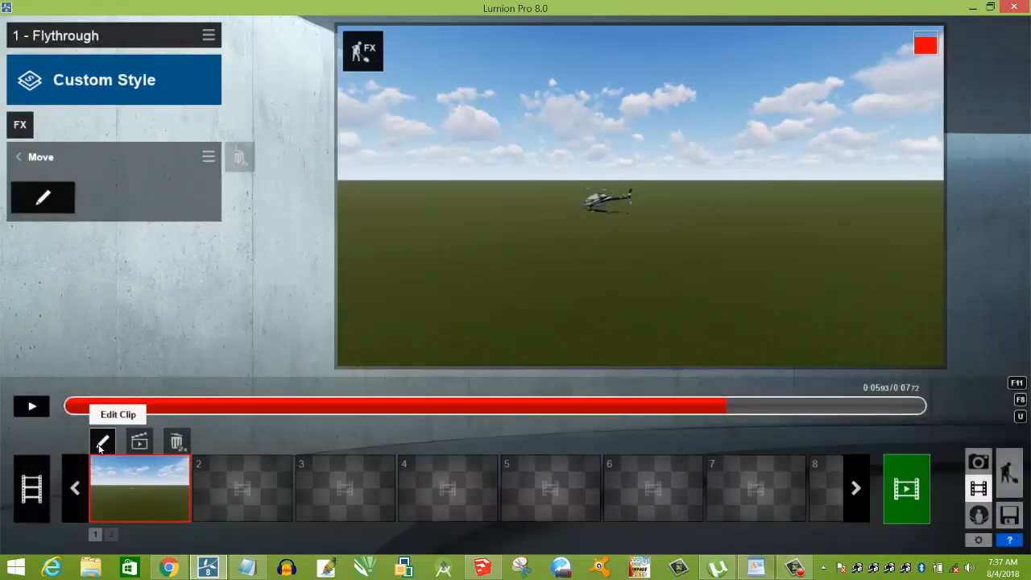
Edit the Move effect to raise the helicopter's end position vertically above the ground.
{"action": "left_click", "coordinate": [101, 443]}
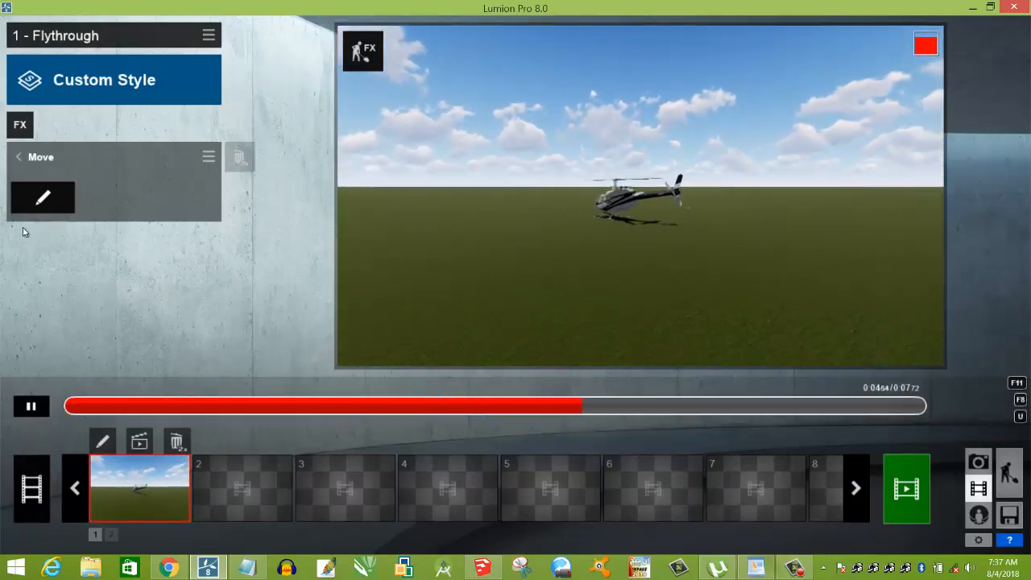
{"action": "left_click", "coordinate": [43, 198]}
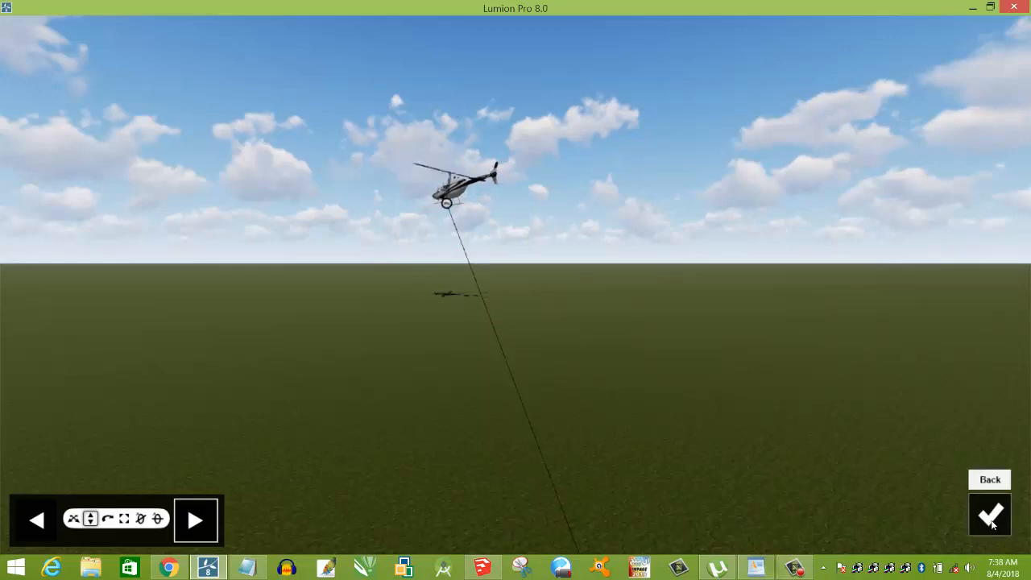
{"action": "left_click", "coordinate": [991, 516]}
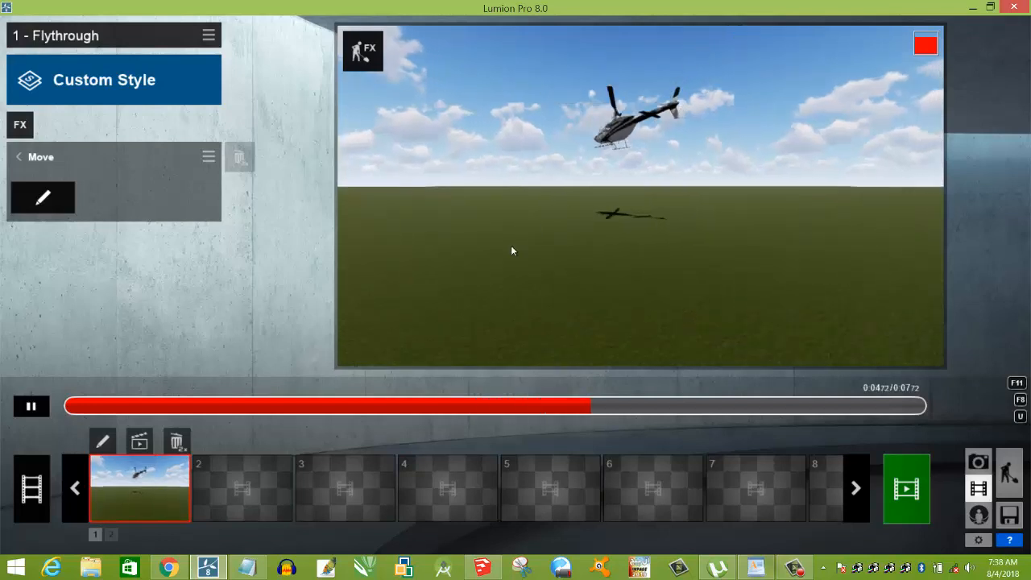
Retake the clip's third camera frame turned towards the airborne helicopter and closer to it, from a height of about 28 ft.
{"action": "left_click", "coordinate": [101, 444]}
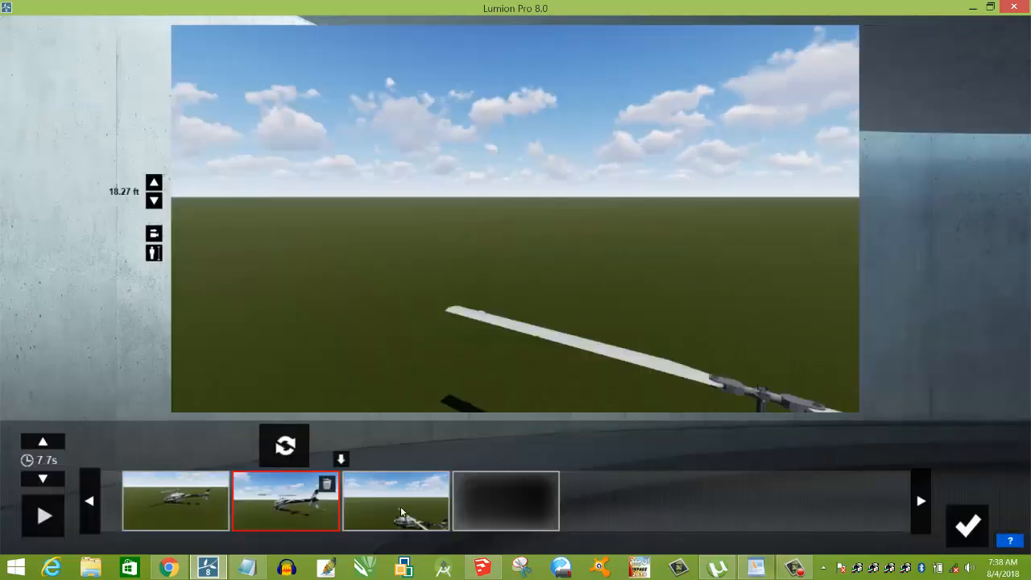
{"action": "left_click", "coordinate": [404, 513]}
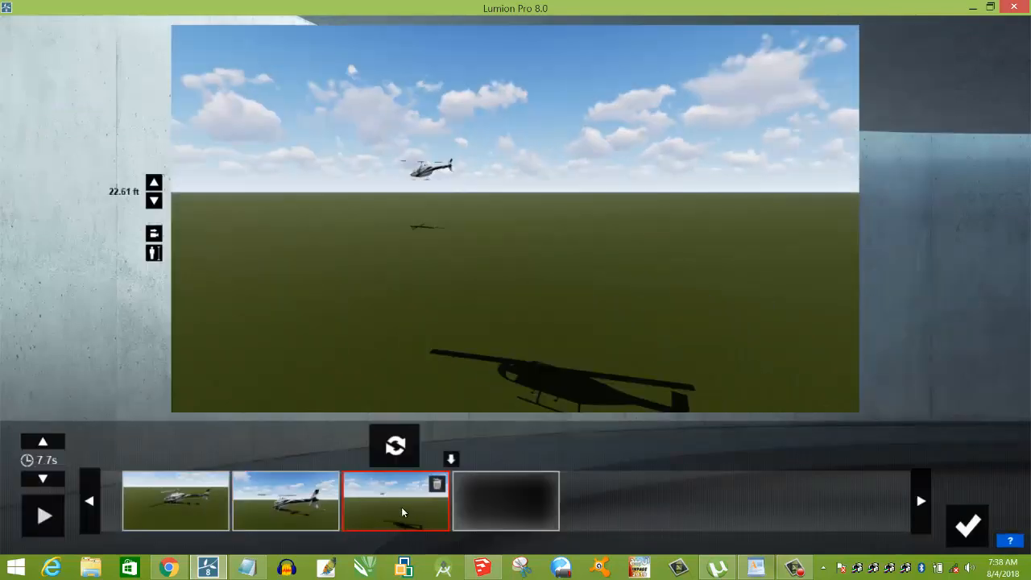
{"action": "right_click_drag", "start_coordinate": [483, 233], "coordinate": [511, 216]}
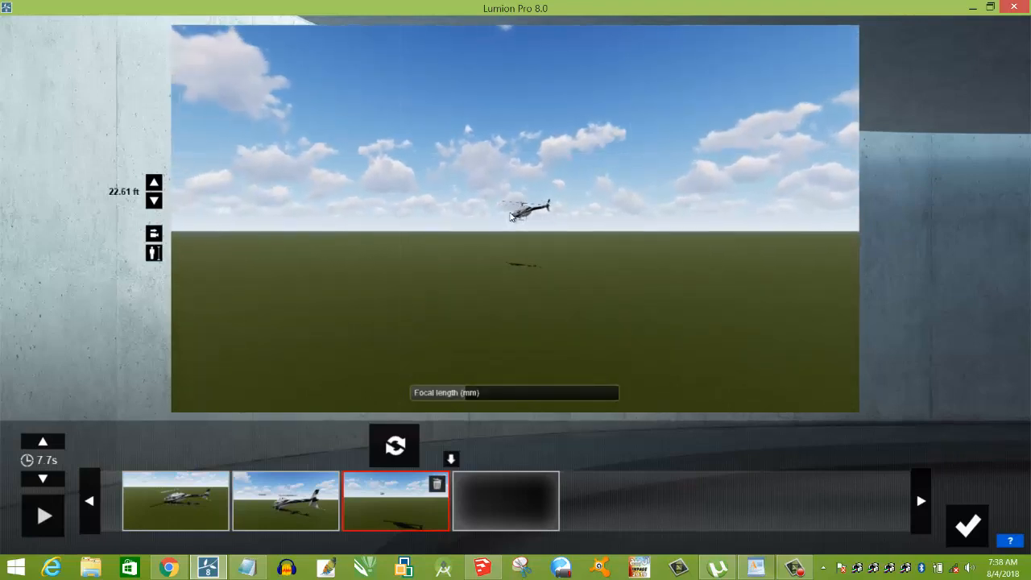
{"action": "scroll", "coordinate": [510, 216], "scroll_direction": "up", "scroll_amount": 3}
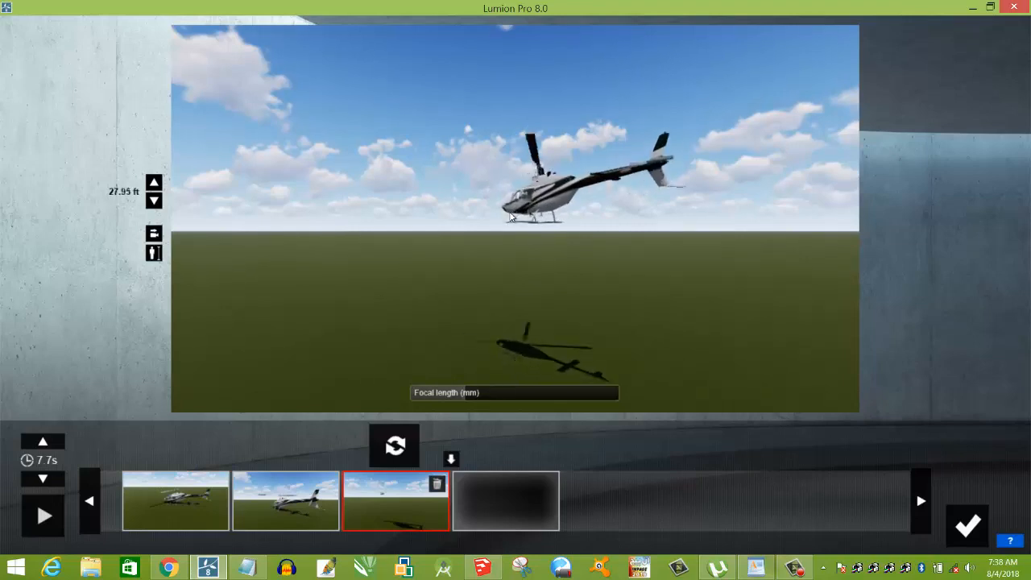
{"action": "left_click", "coordinate": [395, 455]}
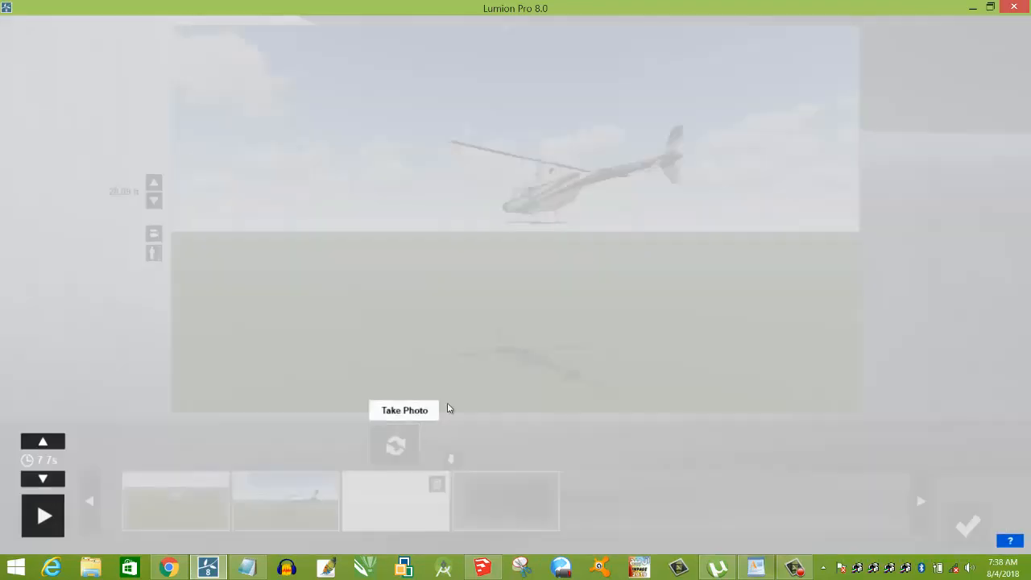